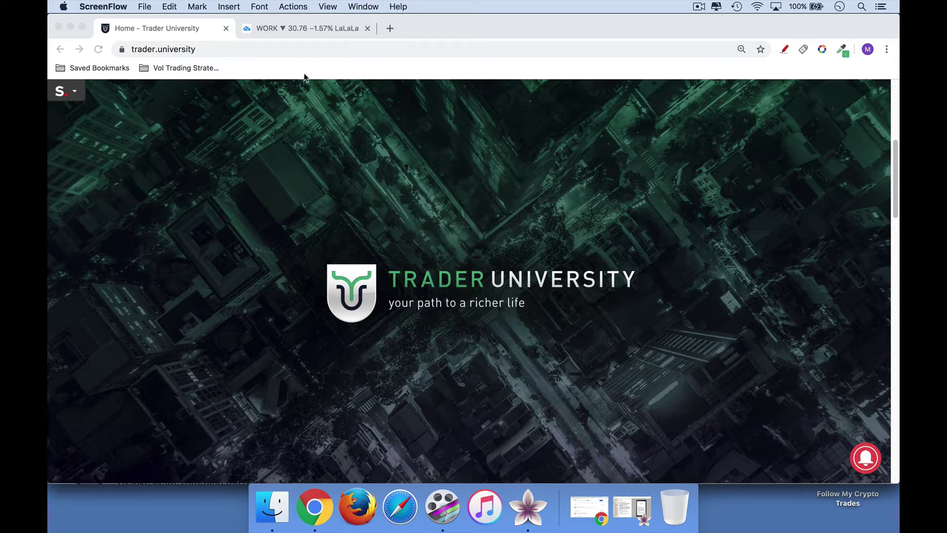
Bring Chrome forward and switch to the tab with the TradingView daily chart of WORK.
left_click(309, 31)
left_click(310, 32)
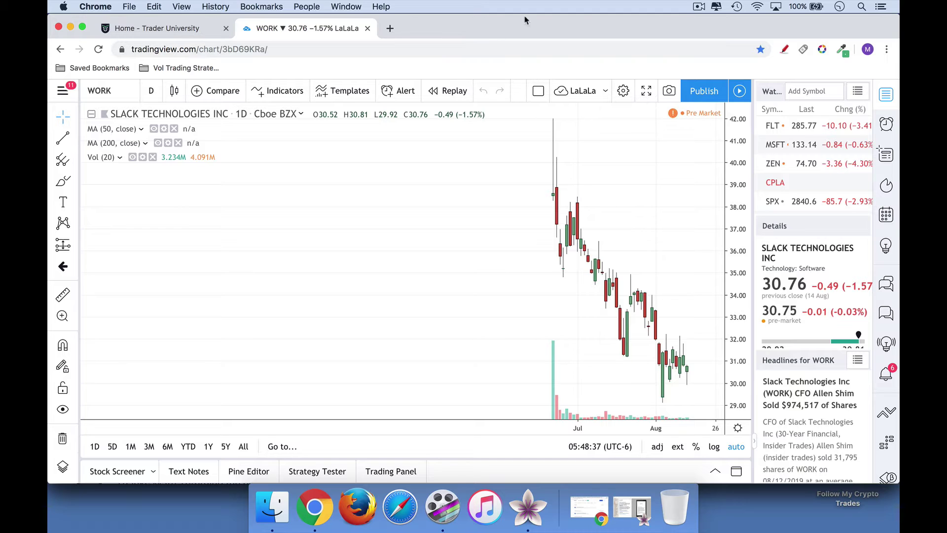
Create a new, unnamed chart layout from the LaLaLa layout menu.
left_click(606, 93)
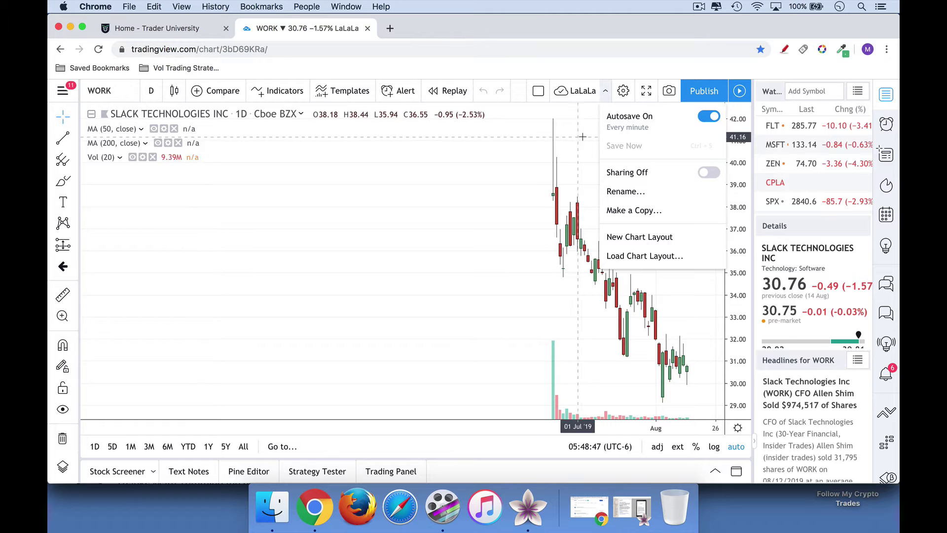
left_click(606, 92)
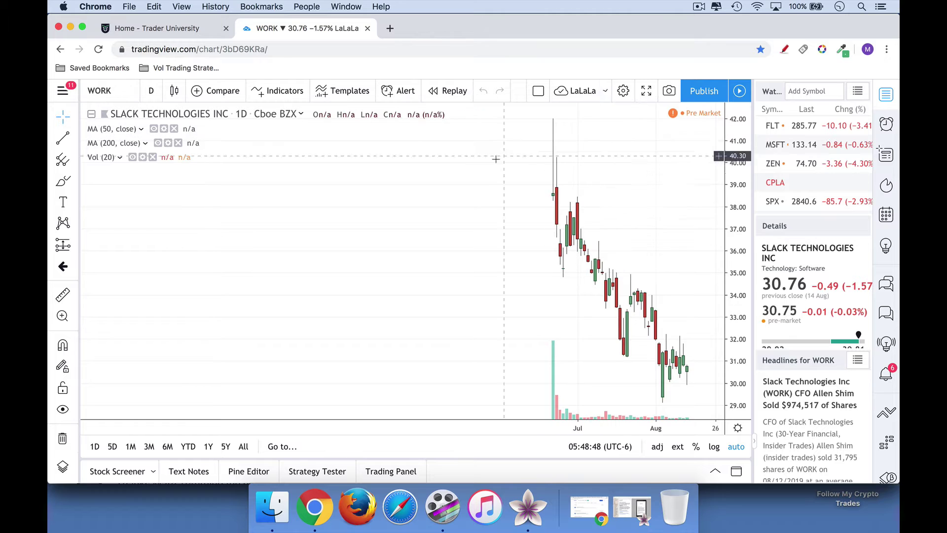
left_click(606, 92)
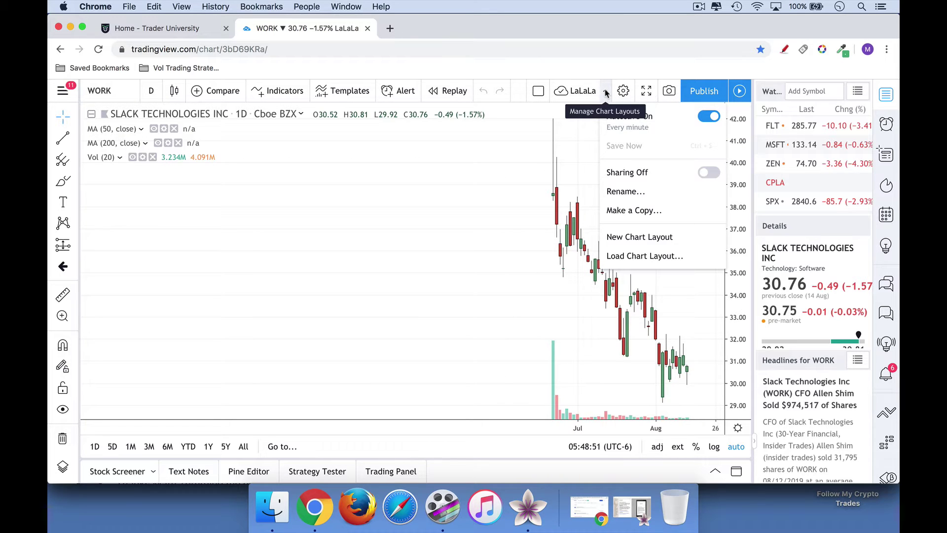
left_click(651, 238)
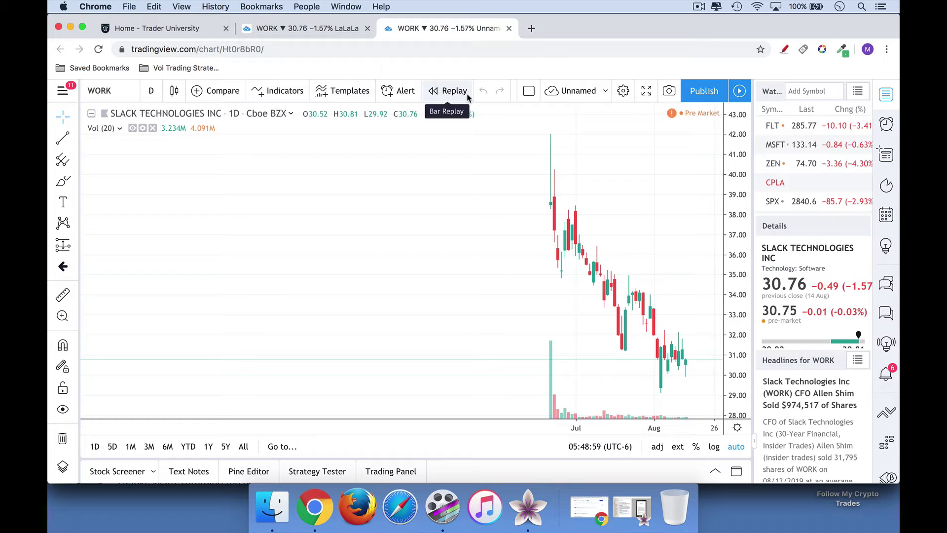
Switch the chart to SPY, then briefly mark the daily interval and Vol (20) with the annotation pen.
type("SPY")
key("Return")
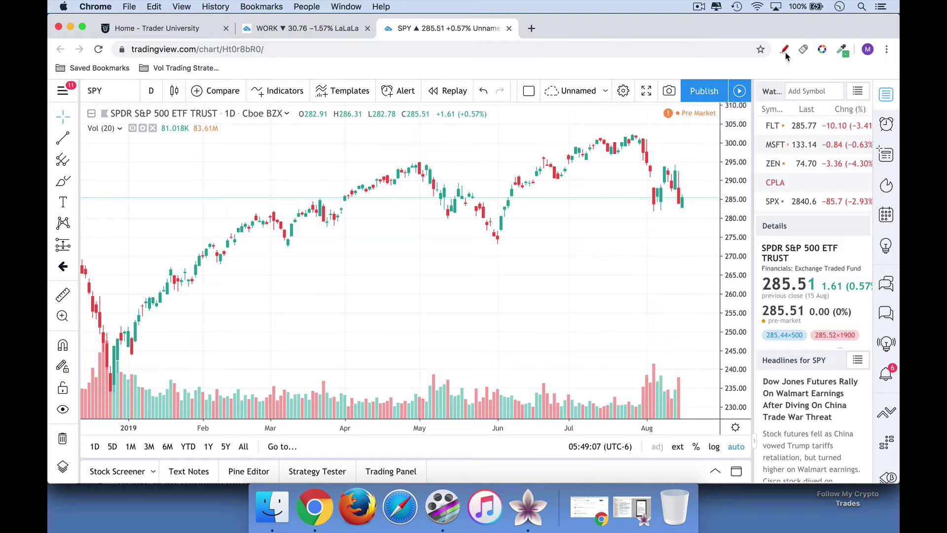
key("alt+shift+d")
mouse_move(160, 82)
left_mouse_down()
mouse_move(139, 88)
mouse_move(161, 103)
mouse_move(159, 88)
left_mouse_up()
left_click_drag(85, 138, 114, 138)
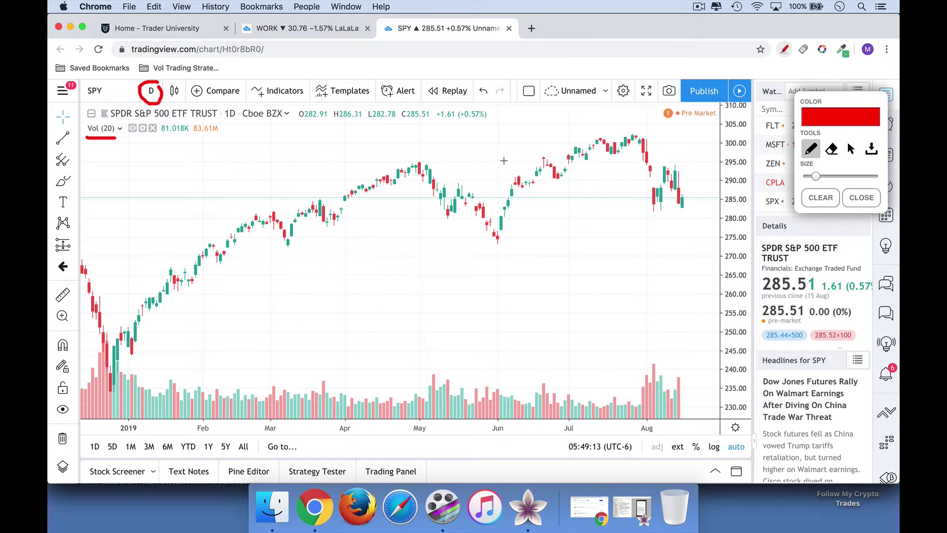
left_click(861, 199)
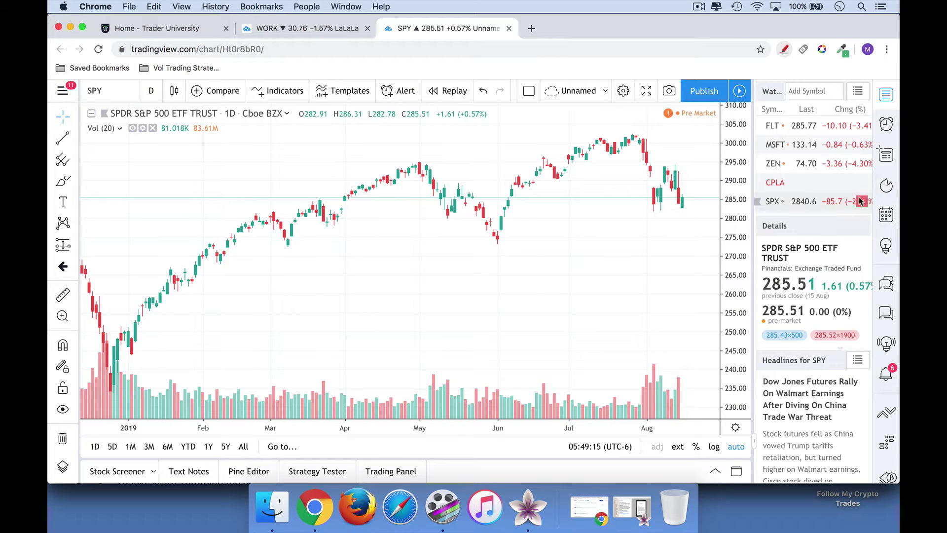
Search Indicators for 'moving average' and add the Moving Average indicator twice.
left_click(293, 94)
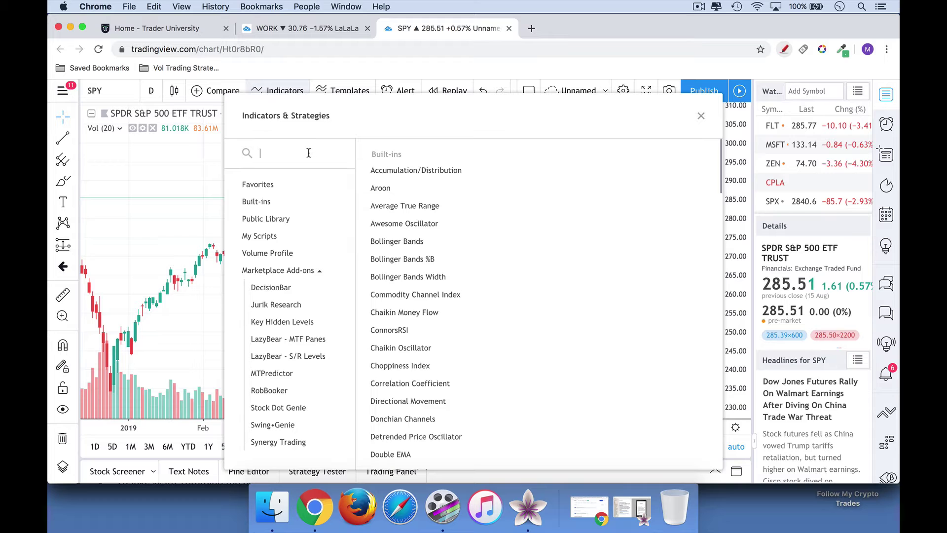
key("Escape")
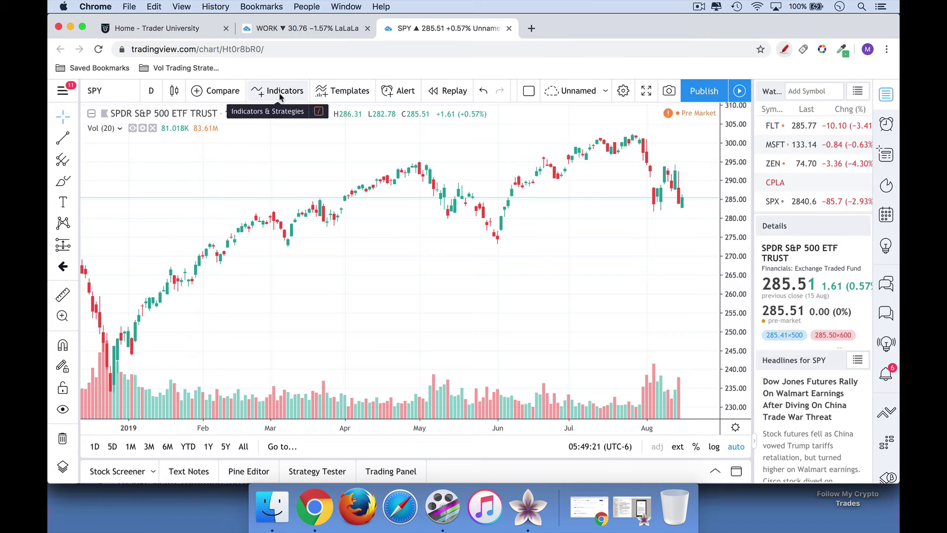
left_click(280, 94)
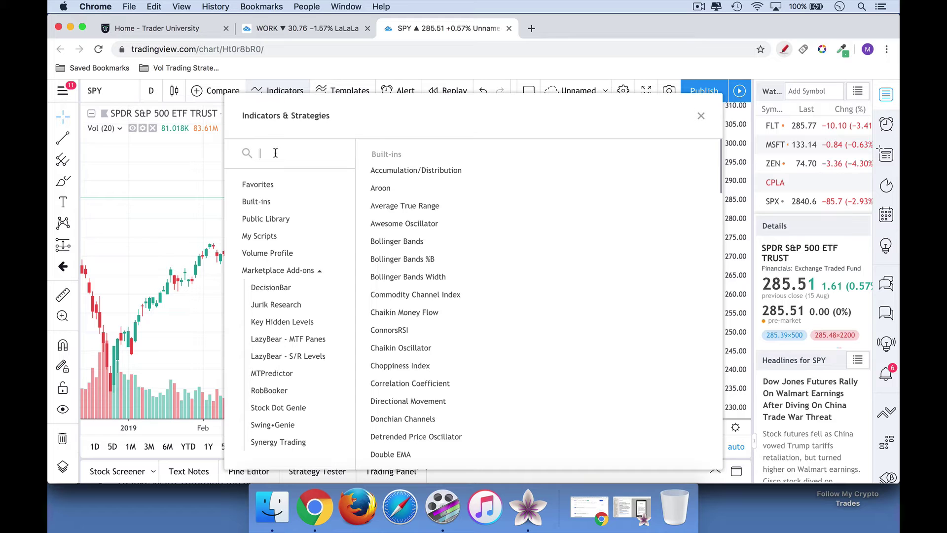
type("moving av")
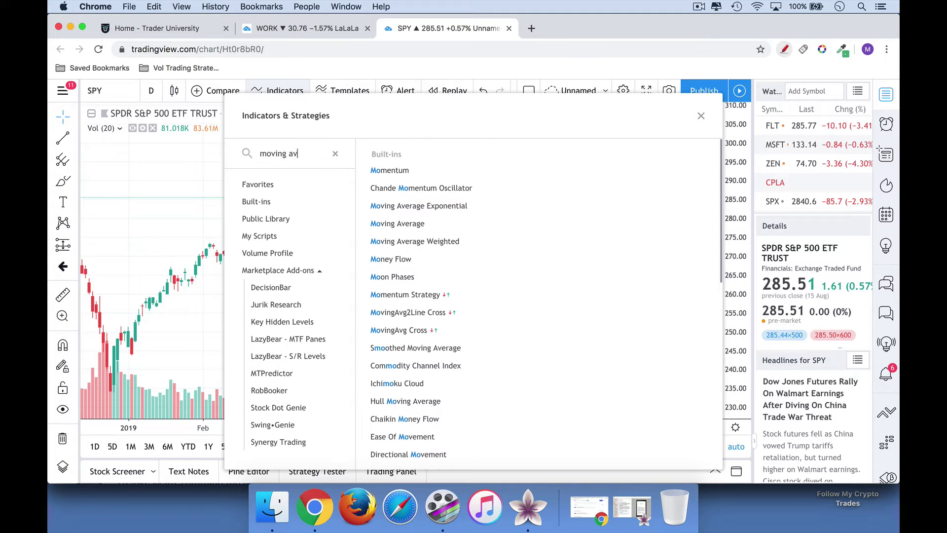
type("erage")
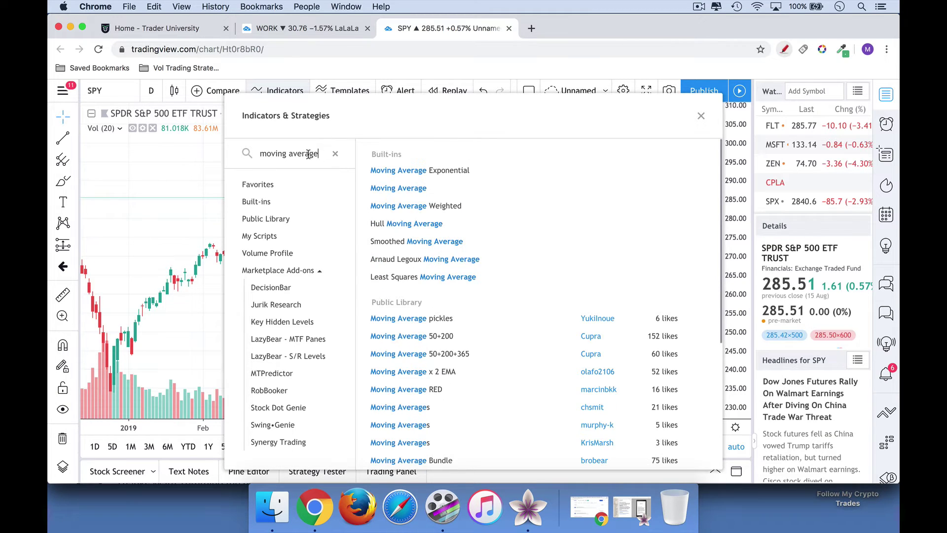
left_click(397, 190)
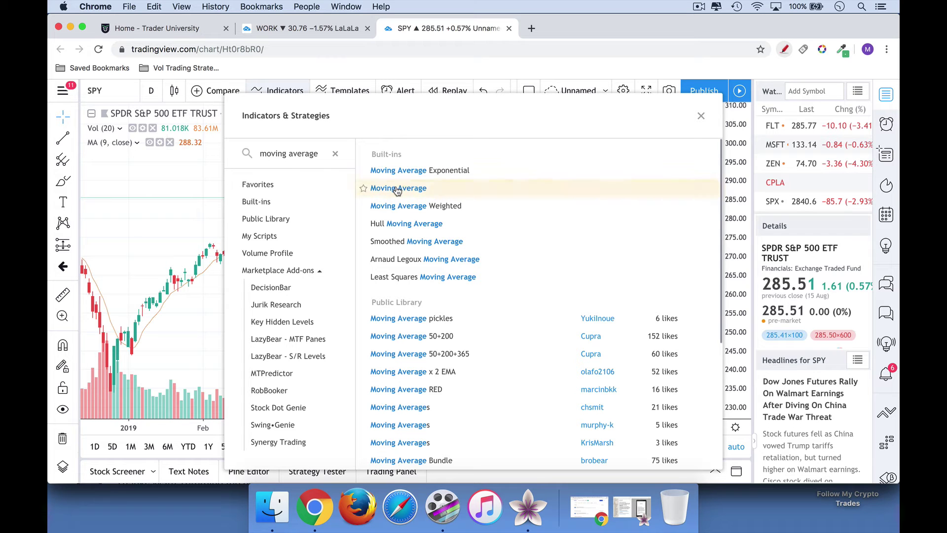
left_click(398, 191)
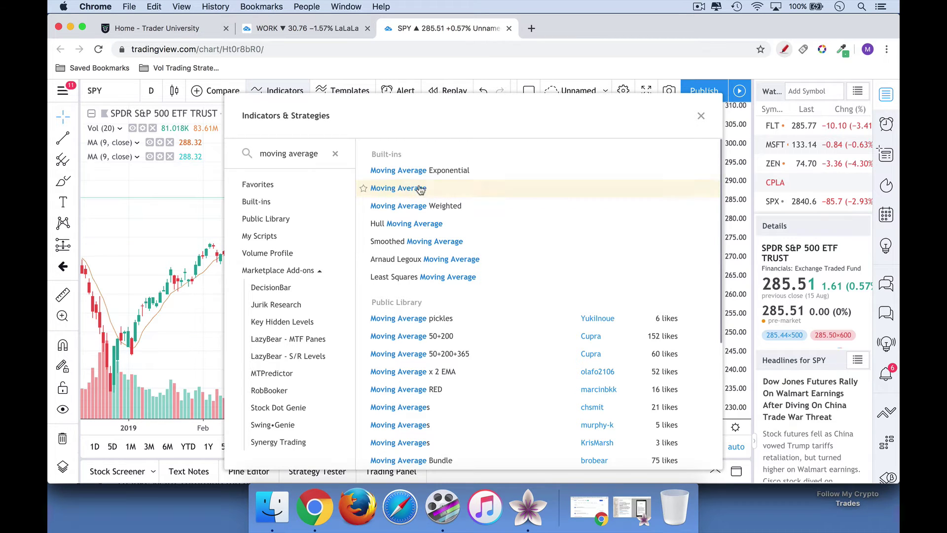
left_click(702, 116)
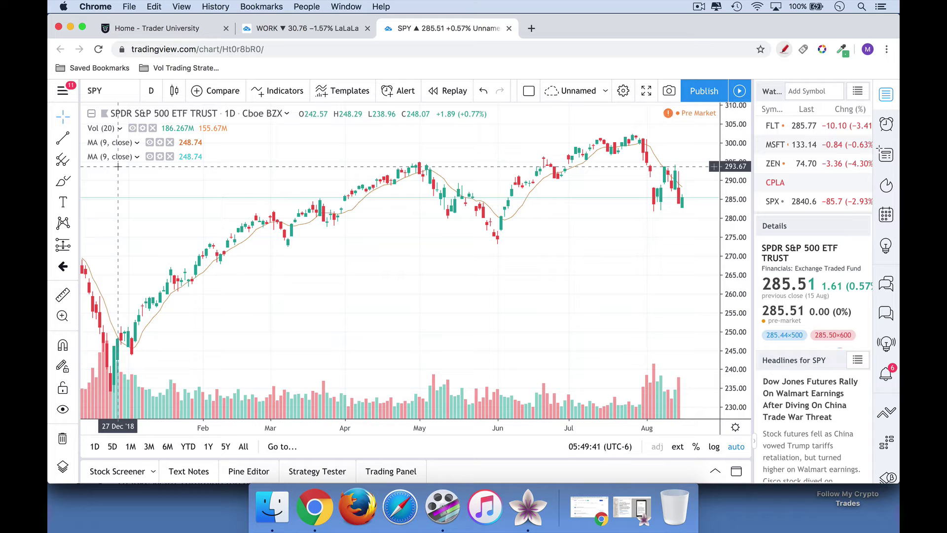
Make the first moving average green with a length of 50.
left_click(160, 143)
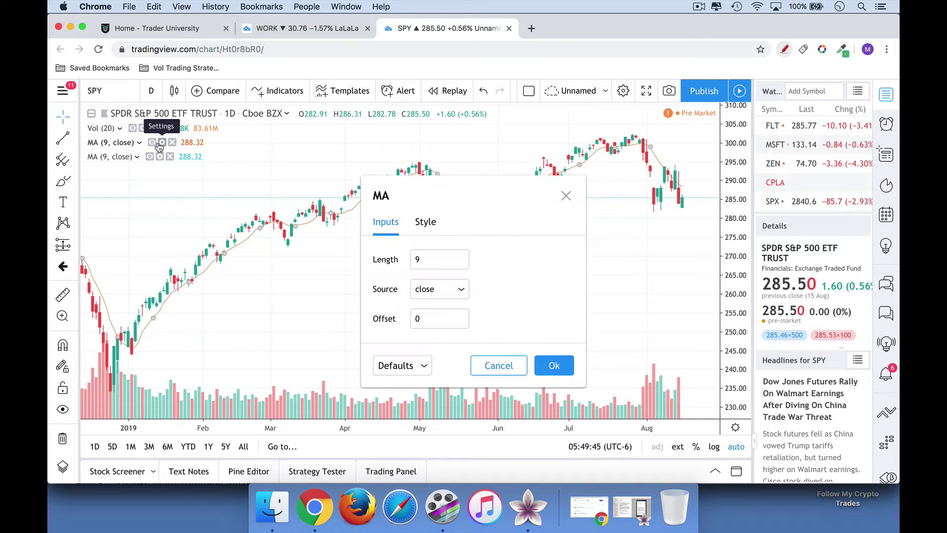
left_click(425, 222)
left_click(451, 258)
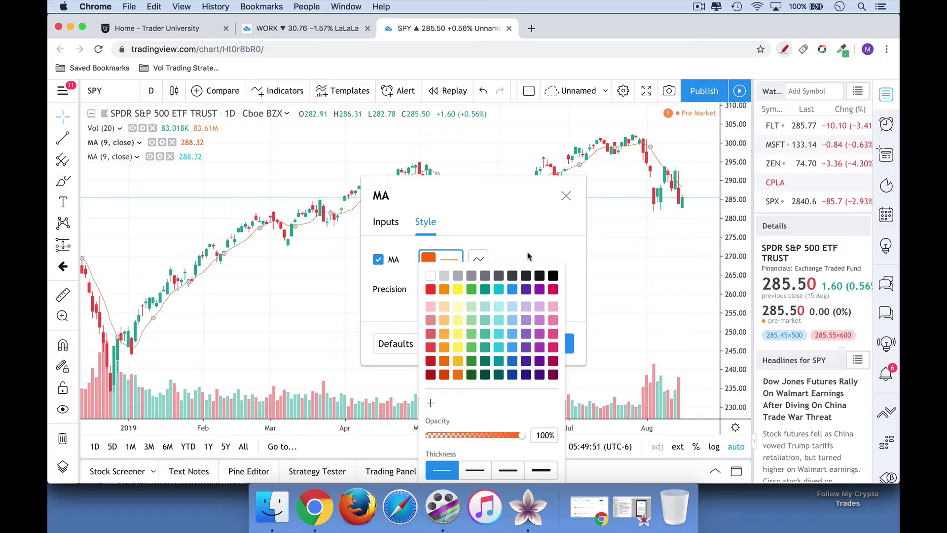
left_click(474, 291)
left_click(386, 222)
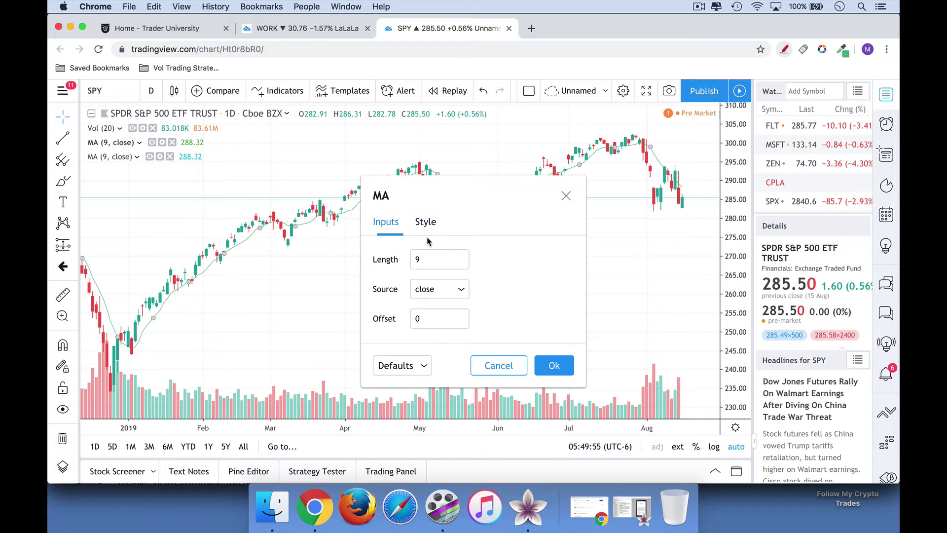
left_click(415, 259)
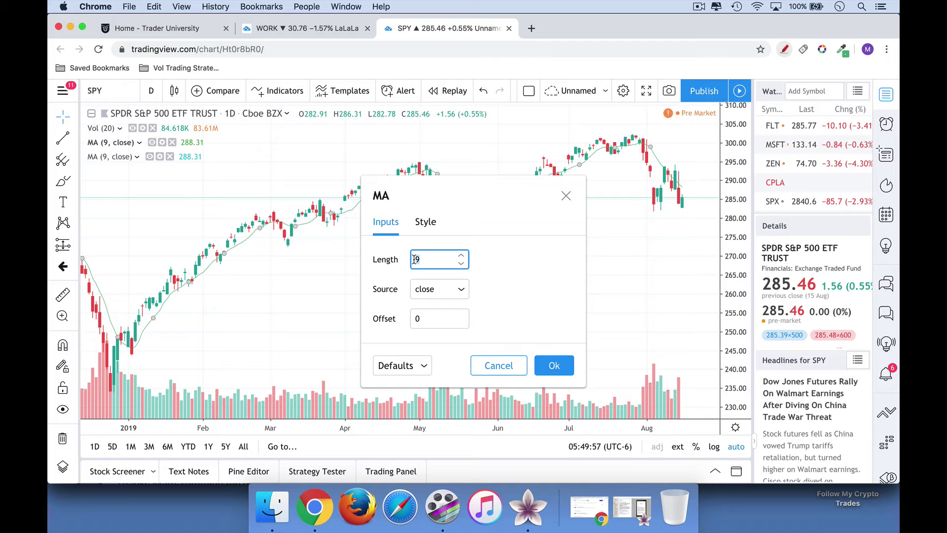
type("50")
left_click(560, 369)
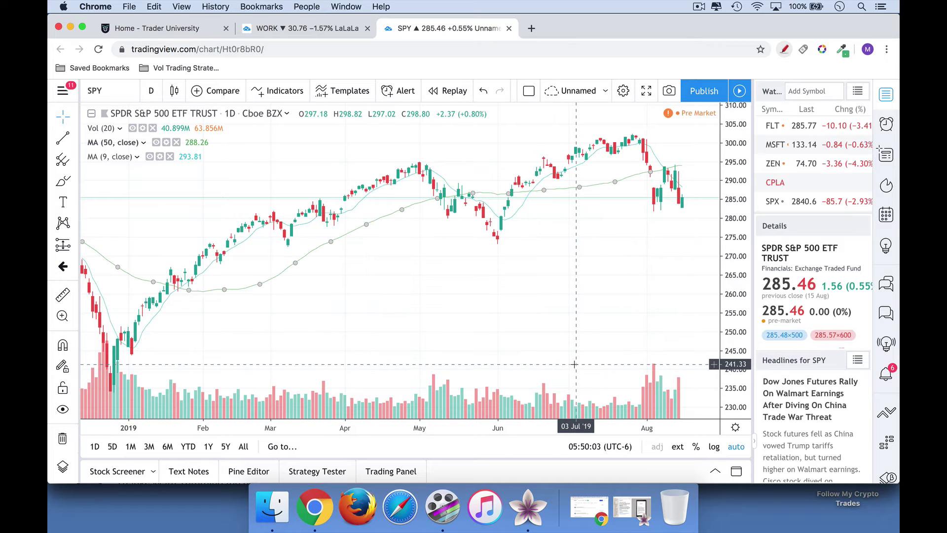
Make the second moving average red and change its length from 9 to 200.
left_click(162, 157)
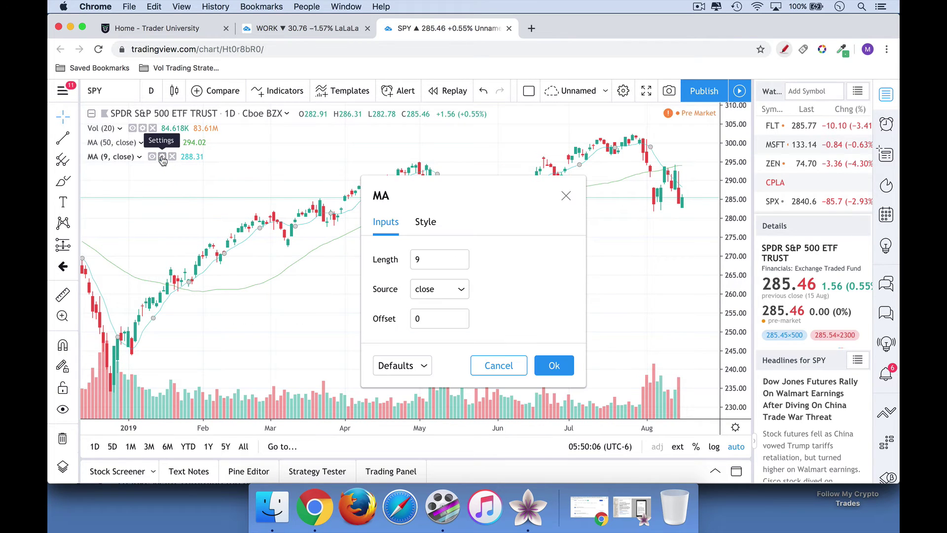
left_click(430, 222)
left_click(451, 258)
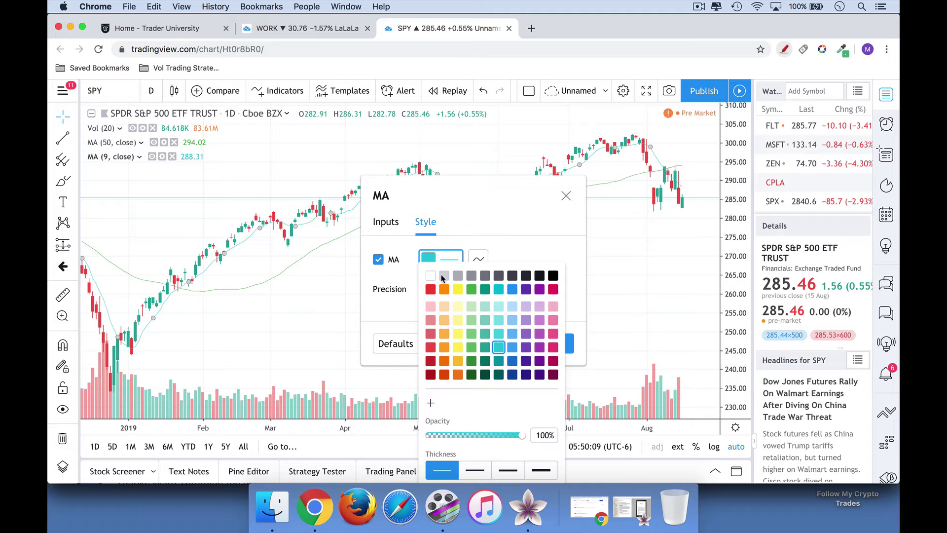
left_click(430, 290)
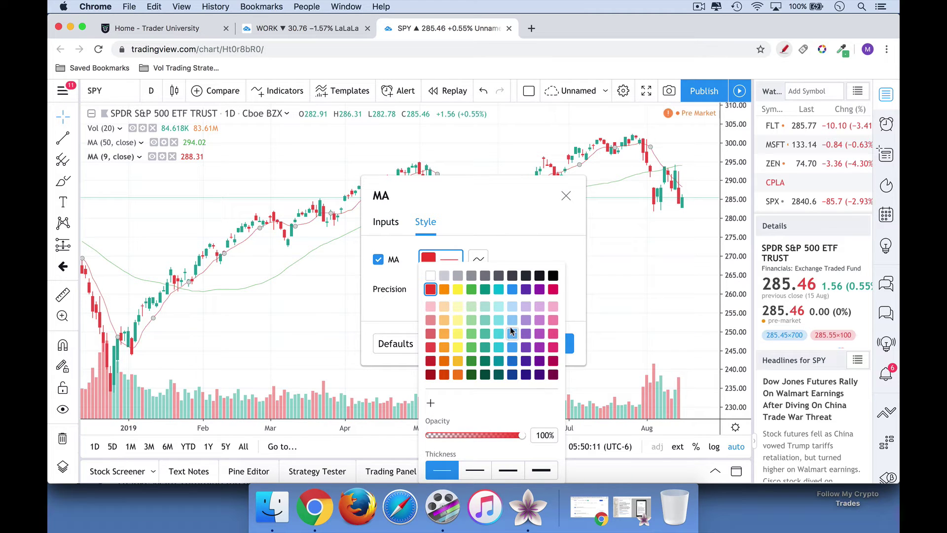
left_click(499, 215)
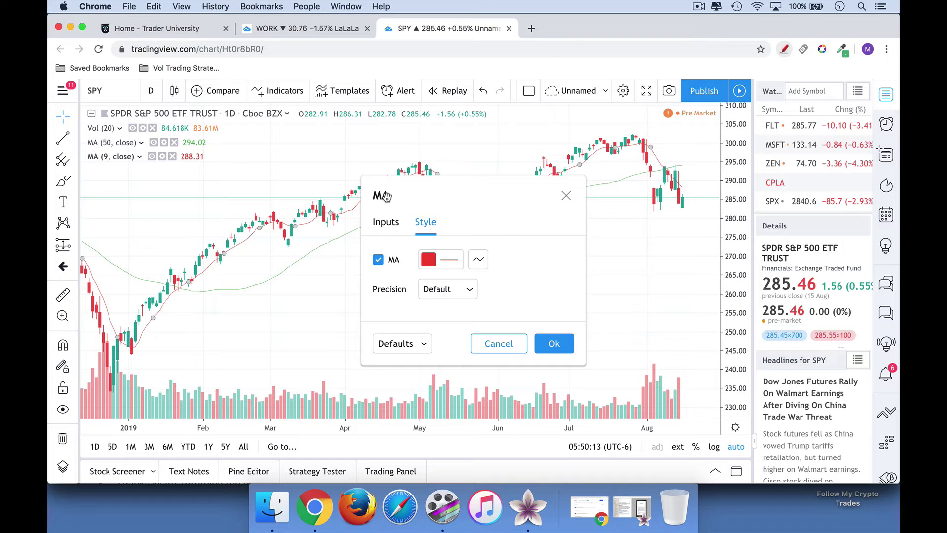
left_click(387, 222)
left_click(416, 259)
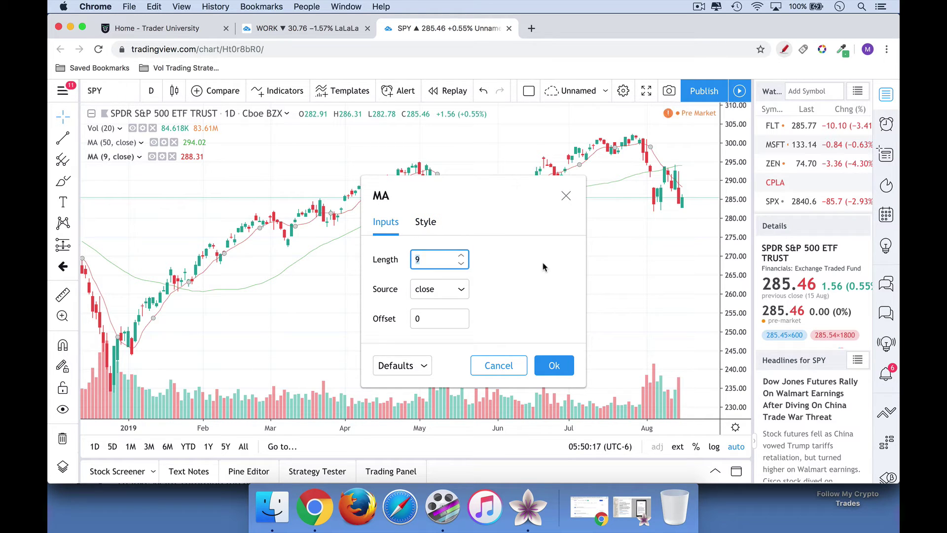
type("200")
Apply the 200-length average, then zoom out to about a year and back to March–August.
left_click(554, 365)
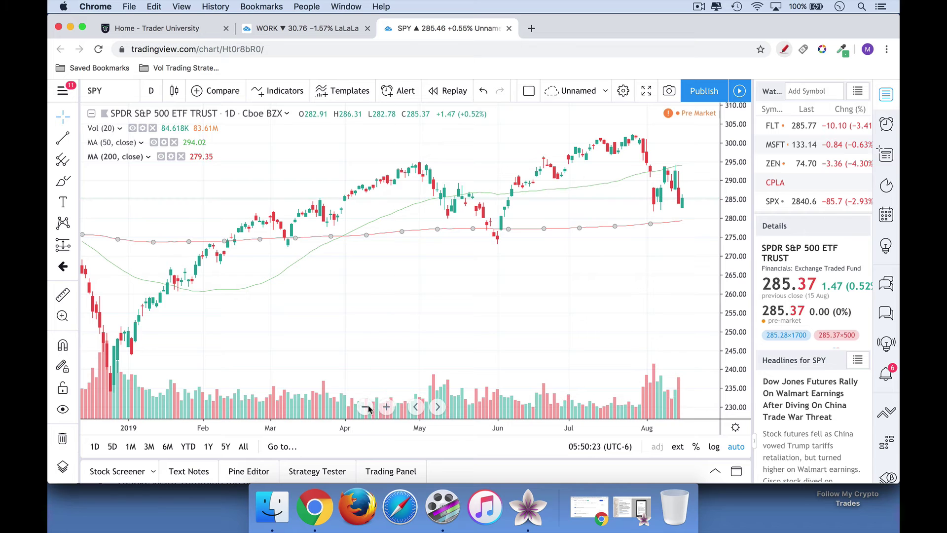
left_click(366, 407)
left_click(365, 408)
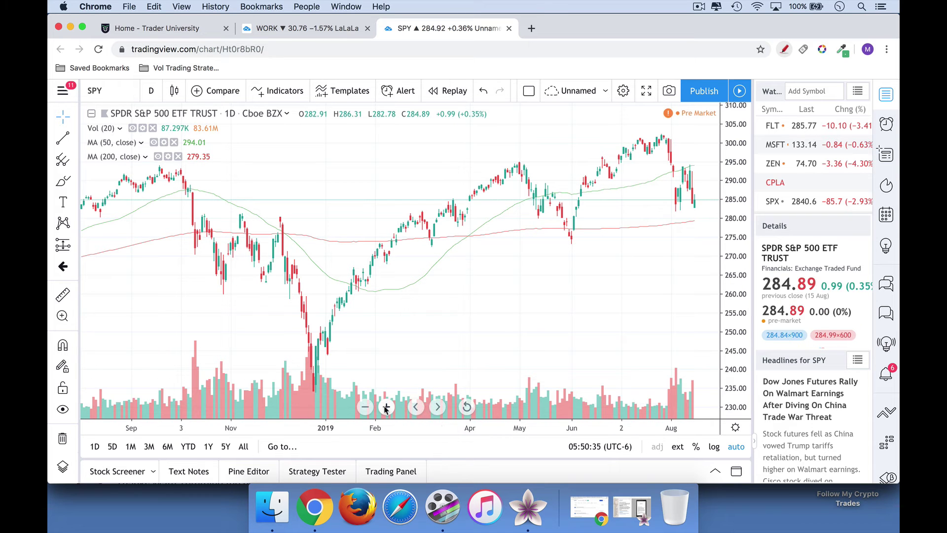
left_click(386, 408)
left_click(386, 407)
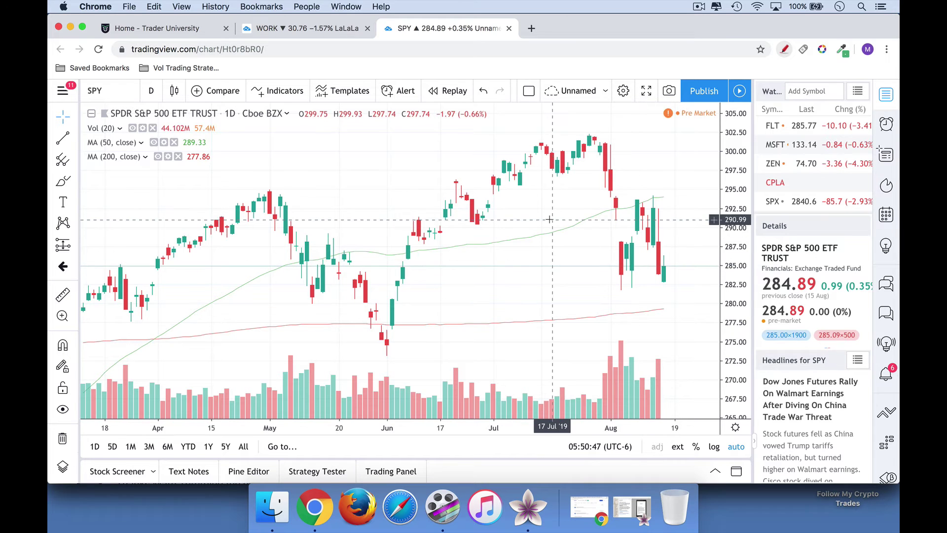
Turn off SPY's price line via the chart context menu and zoom out to January–August.
right_click(554, 269)
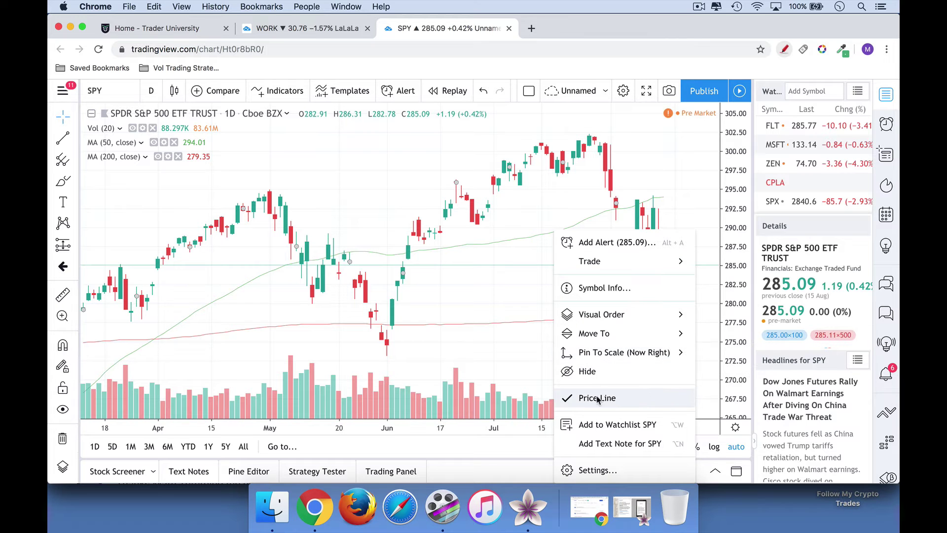
left_click(627, 398)
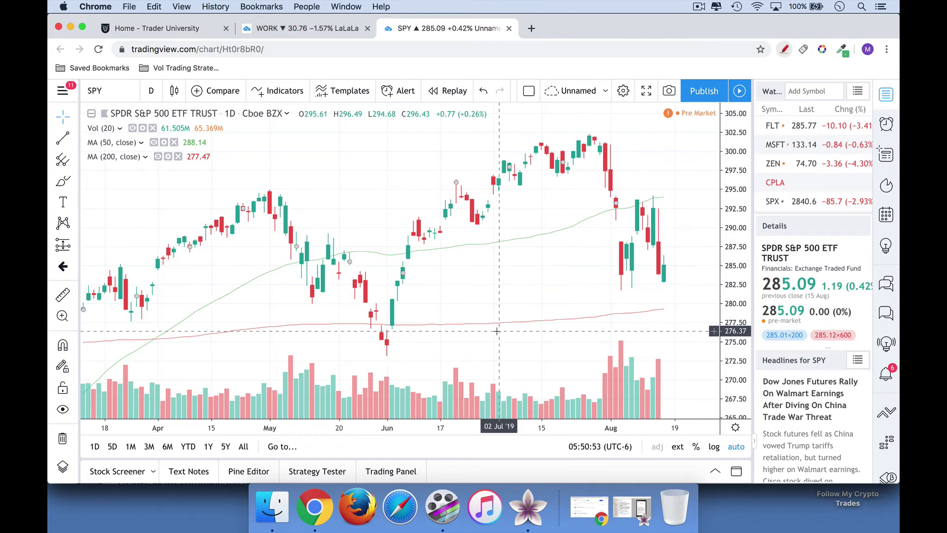
left_click(365, 405)
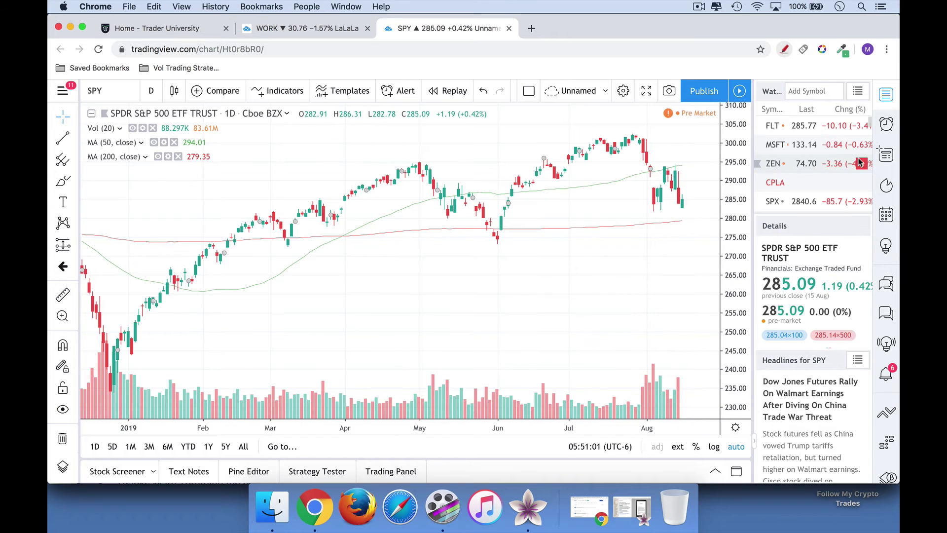
left_click(784, 49)
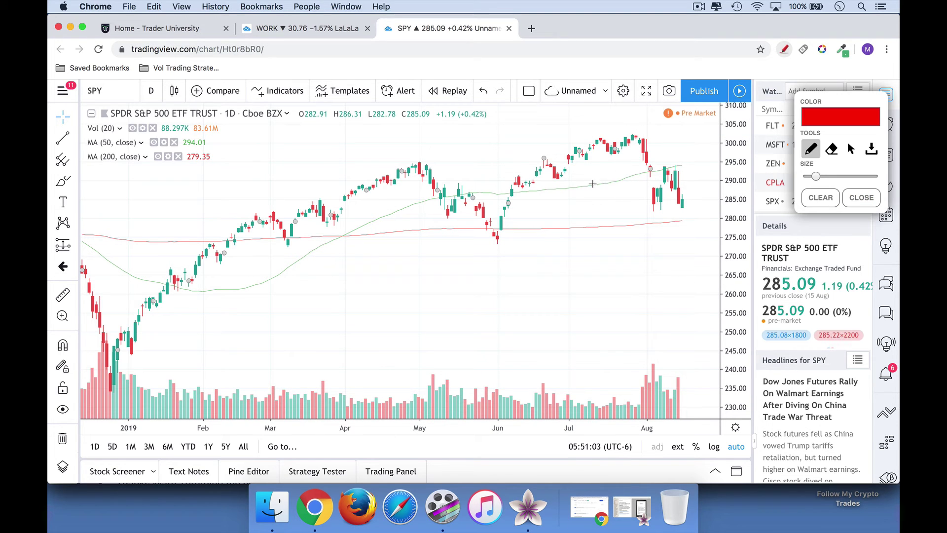
left_click_drag(578, 186, 616, 180)
left_click_drag(569, 228, 613, 225)
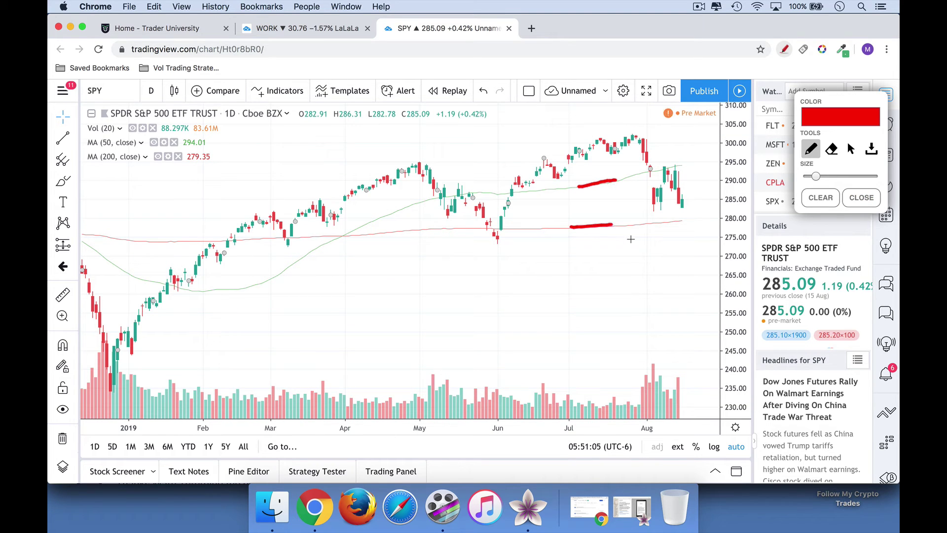
mouse_move(608, 123)
left_mouse_down()
mouse_move(591, 164)
mouse_move(598, 122)
left_mouse_up()
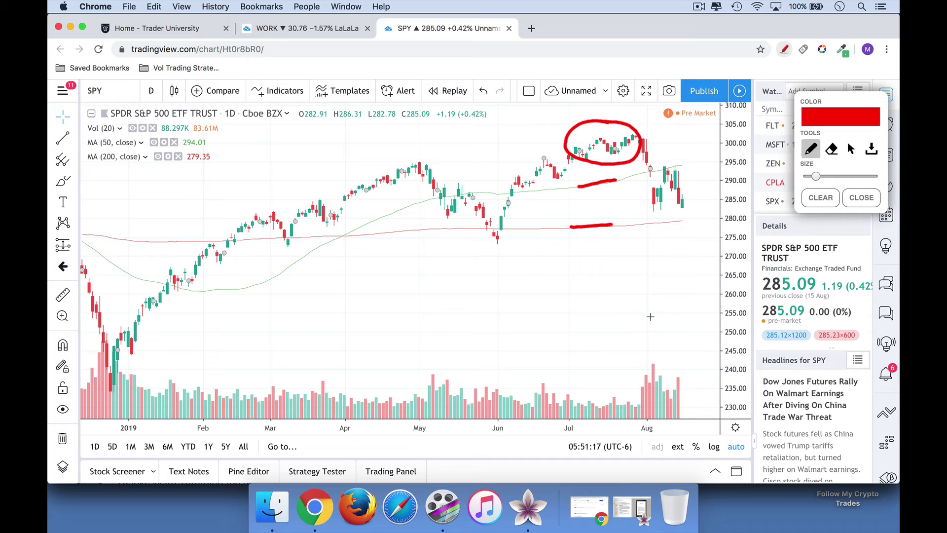
mouse_move(650, 316)
left_mouse_down()
mouse_move(651, 348)
mouse_move(641, 340)
mouse_move(668, 335)
left_mouse_up()
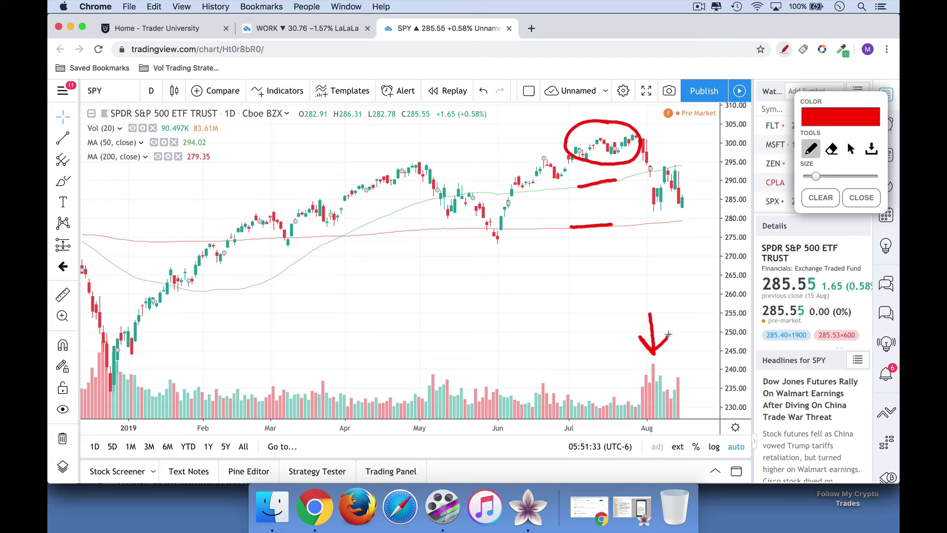
left_click(860, 199)
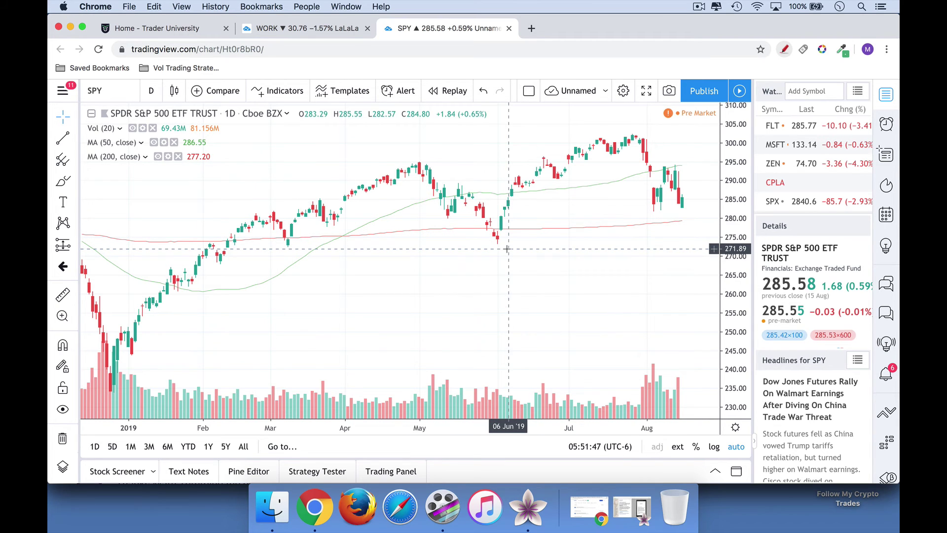
Switch the chart to GM and add RMD to the watchlist.
type("GM")
key("Return")
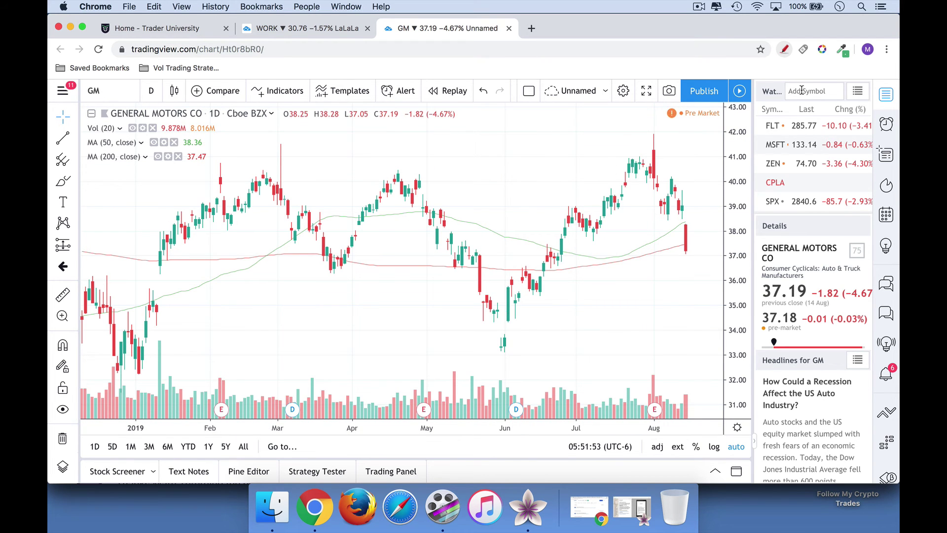
left_click(833, 90)
left_click(833, 90)
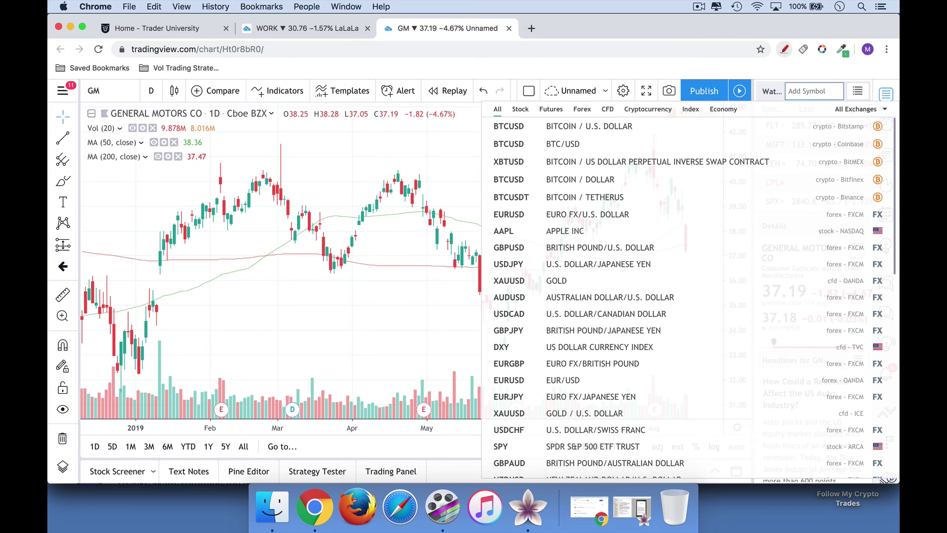
type("RMD")
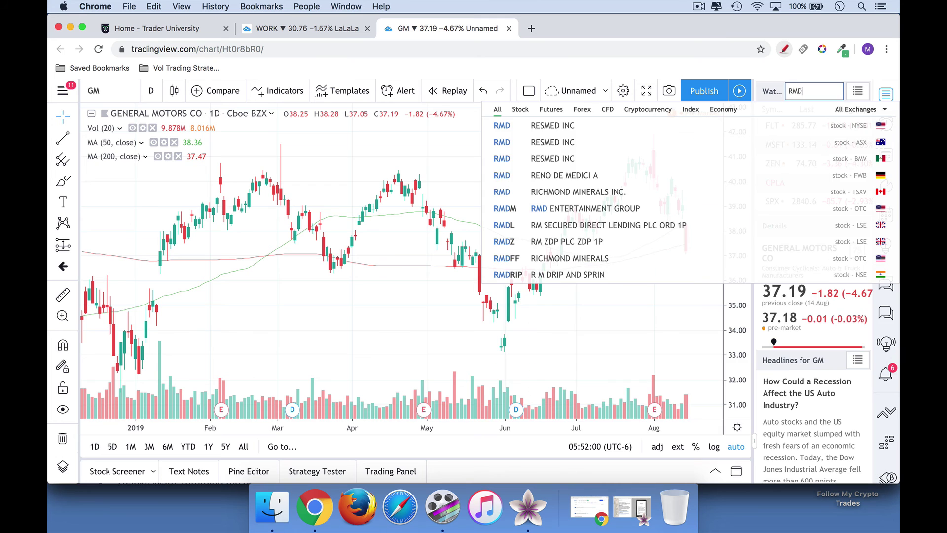
key("Return")
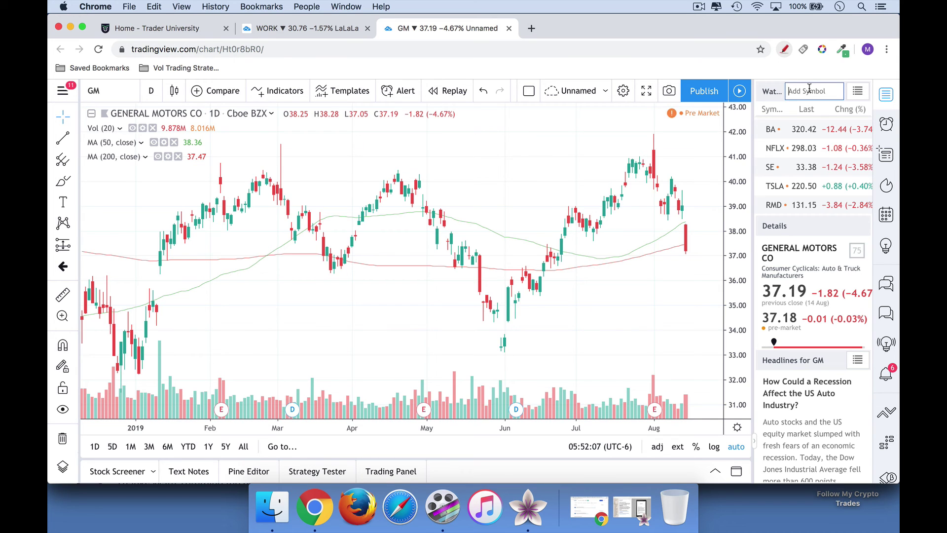
View the RMD and NFLX charts from the watchlist, then switch the chart back to GM.
left_click(777, 208)
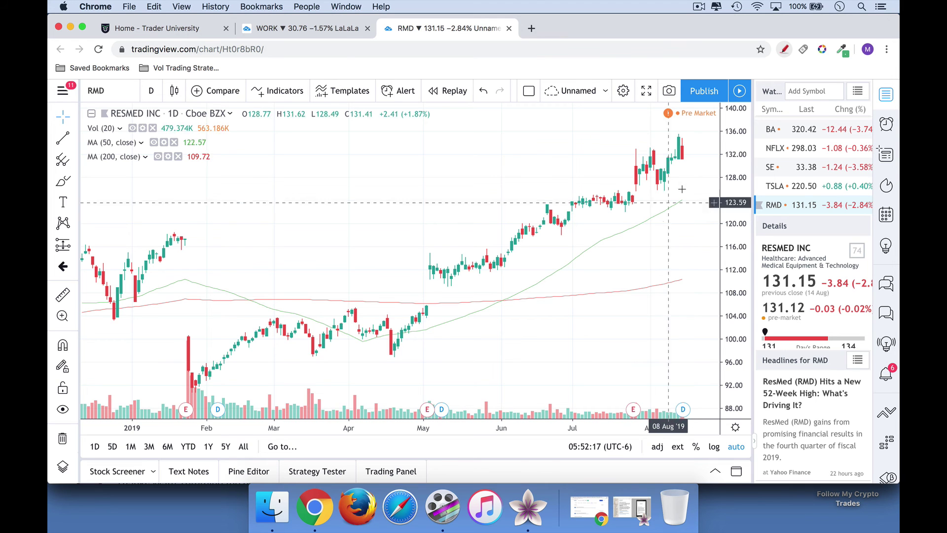
left_click(773, 152)
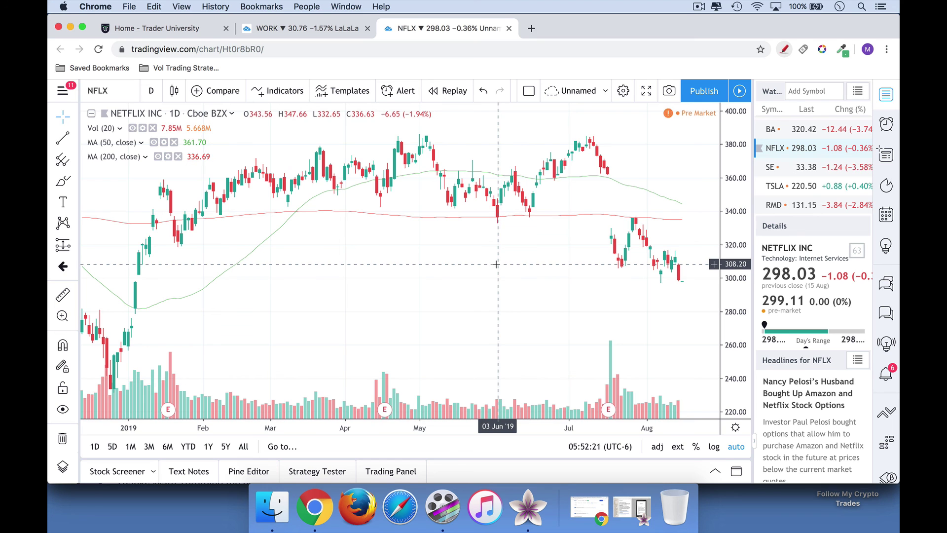
type("G")
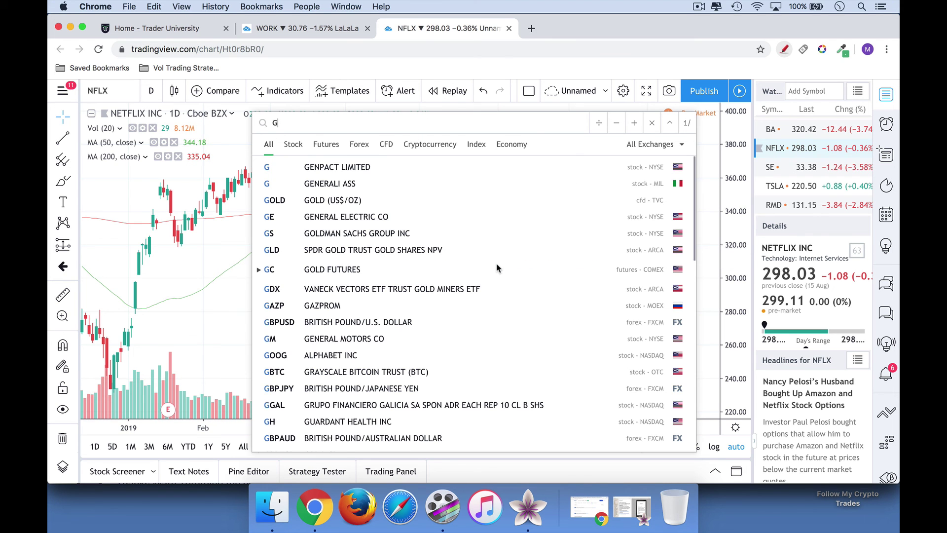
left_click(234, 245)
type("GM")
key("Return")
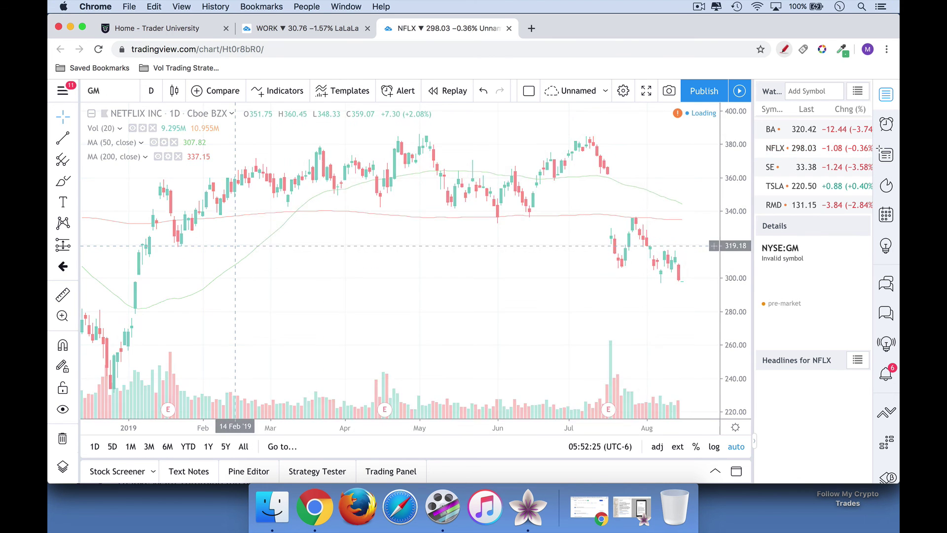